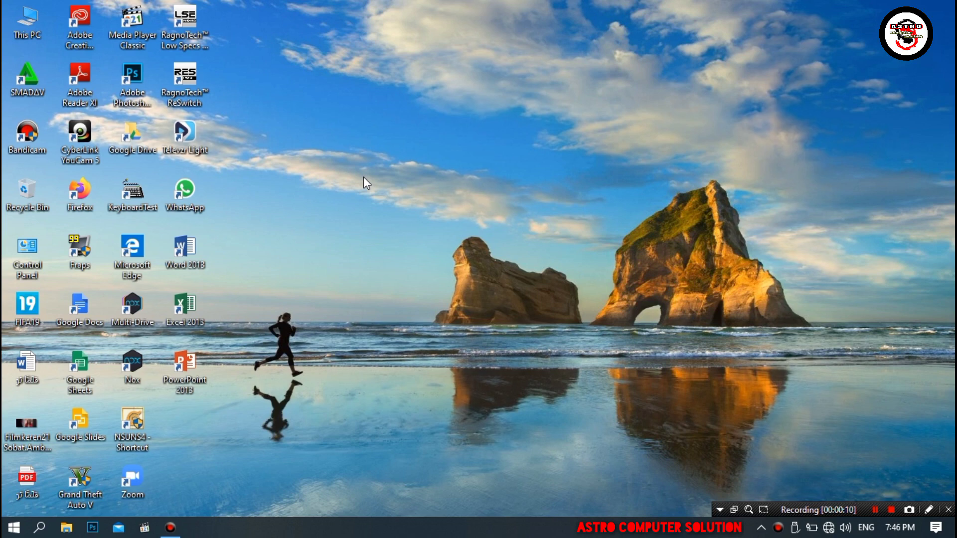
pyautogui.rightClick(389, 175)
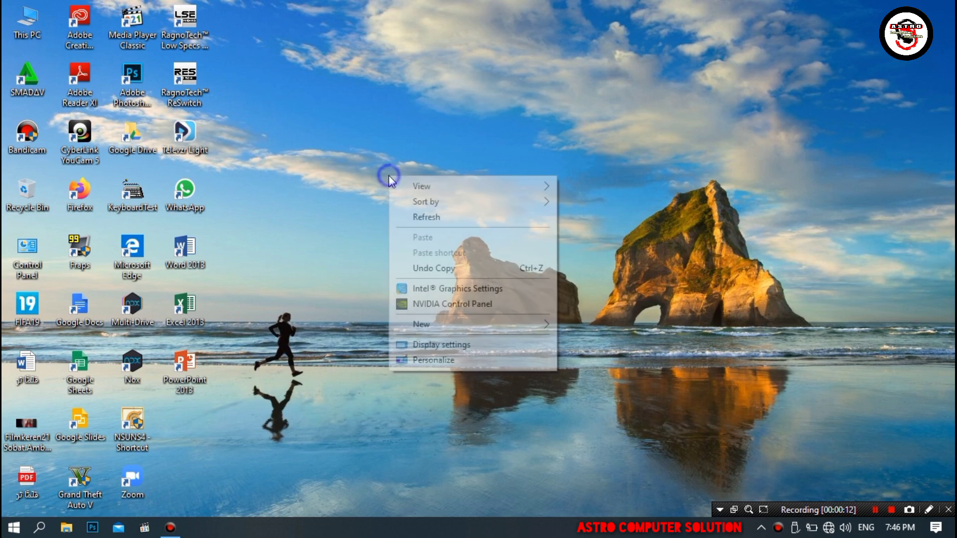
pyautogui.click(439, 225)
pyautogui.rightClick(439, 227)
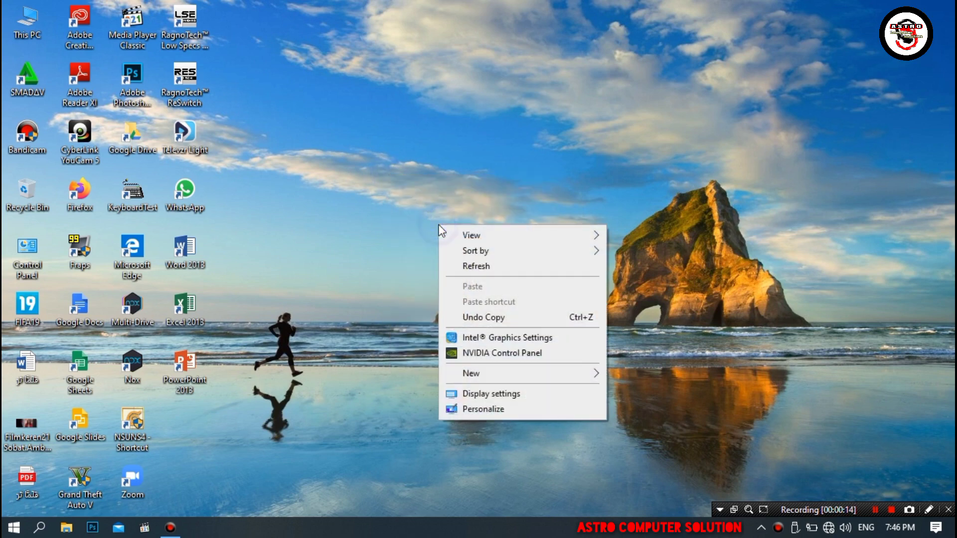
pyautogui.click(470, 265)
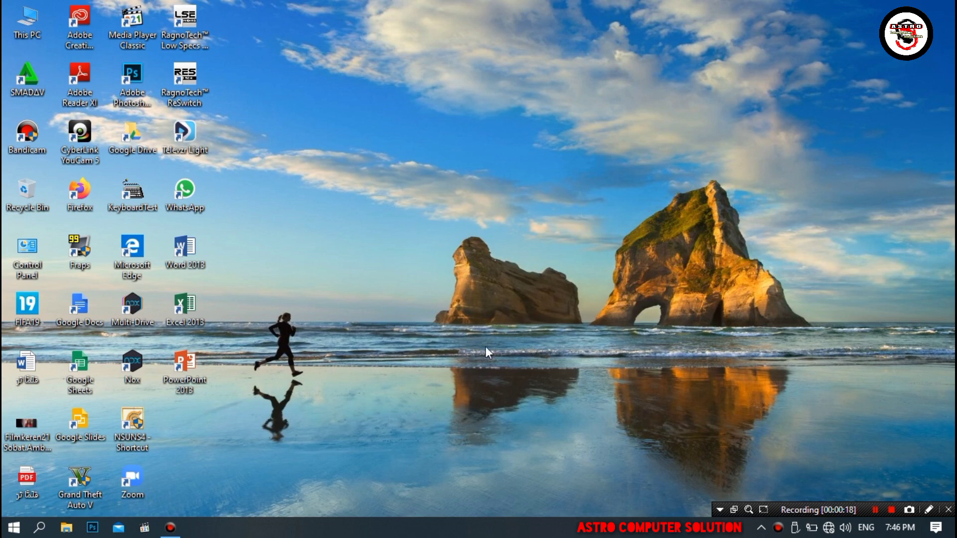
pyautogui.rightClick(433, 343)
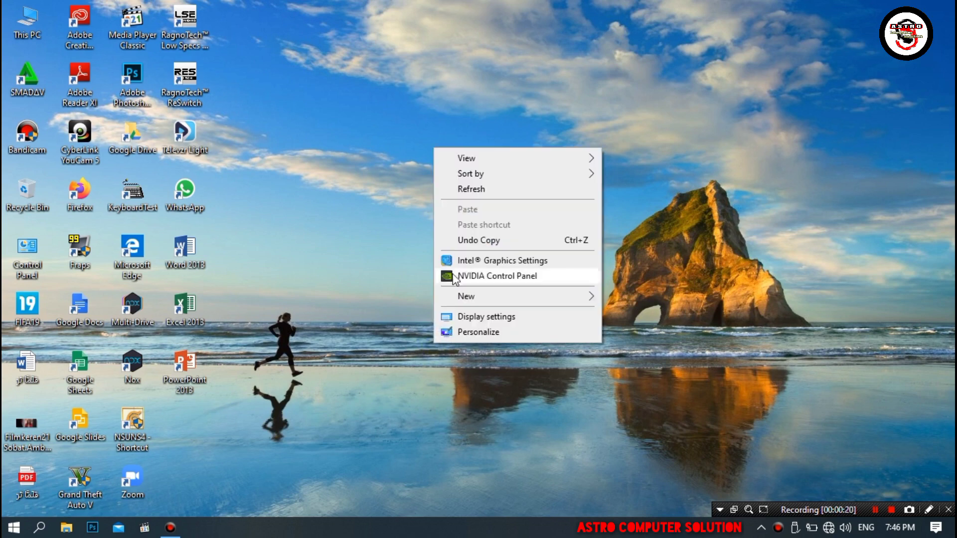
pyautogui.click(466, 189)
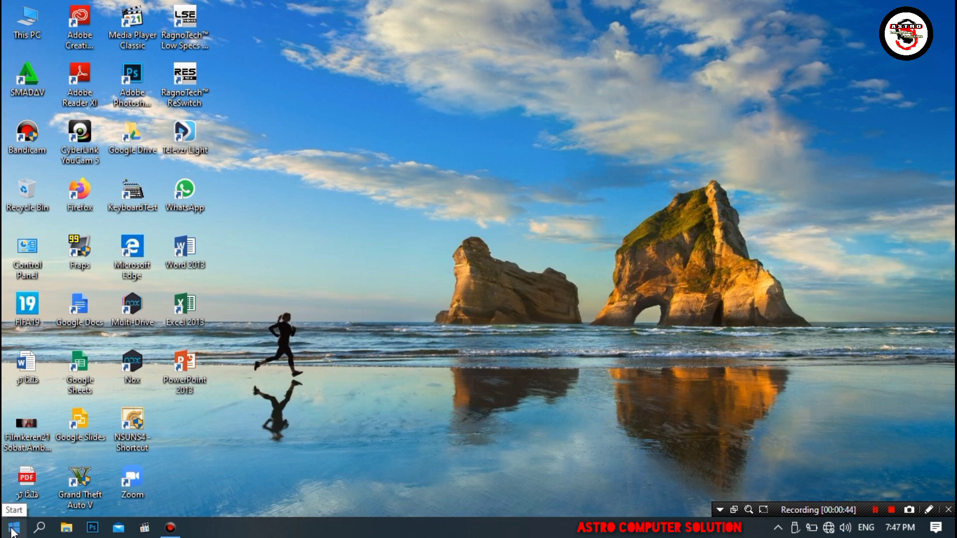
pyautogui.rightClick(296, 295)
pyautogui.click(344, 335)
pyautogui.rightClick(372, 212)
pyautogui.click(404, 254)
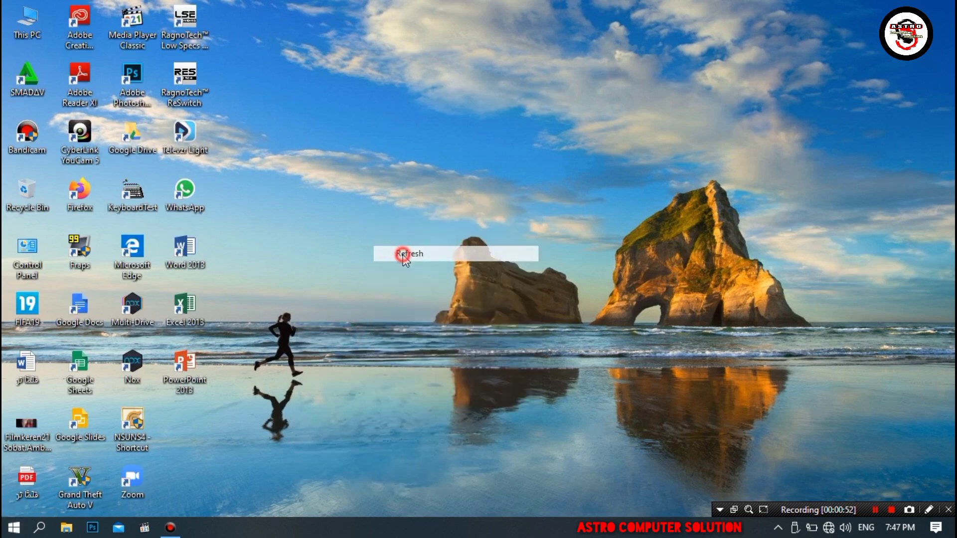
# - View the drives of This PC in File Explorer and close the window
pyautogui.click(66, 527)
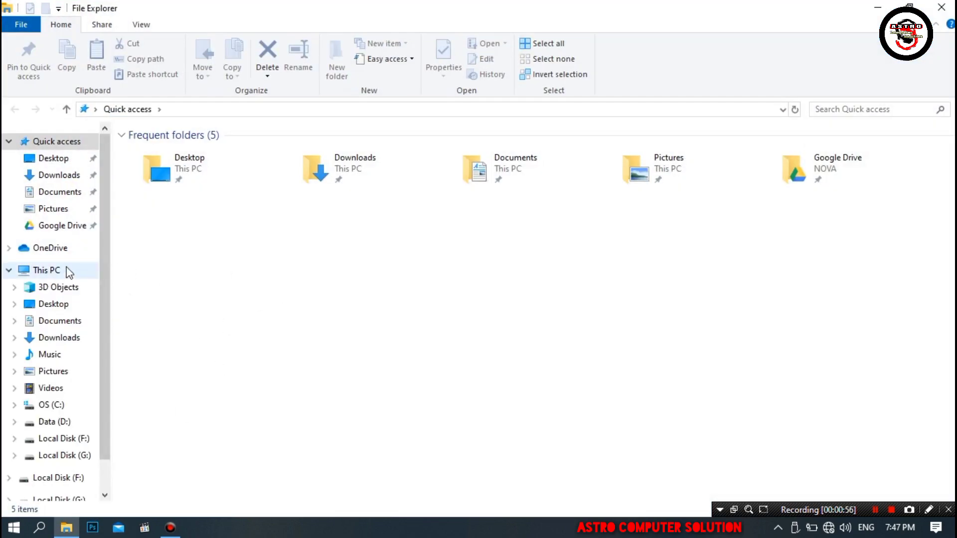
pyautogui.click(66, 270)
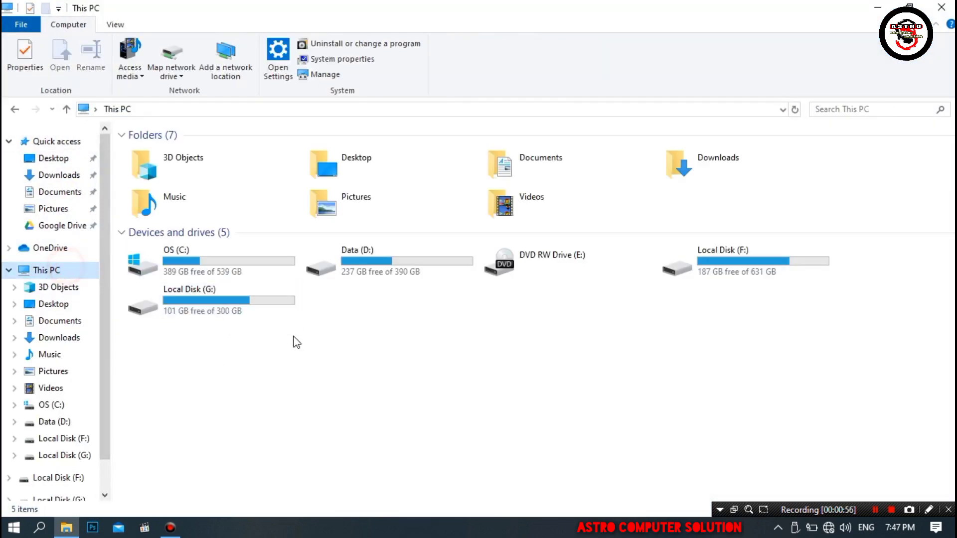
pyautogui.click(941, 7)
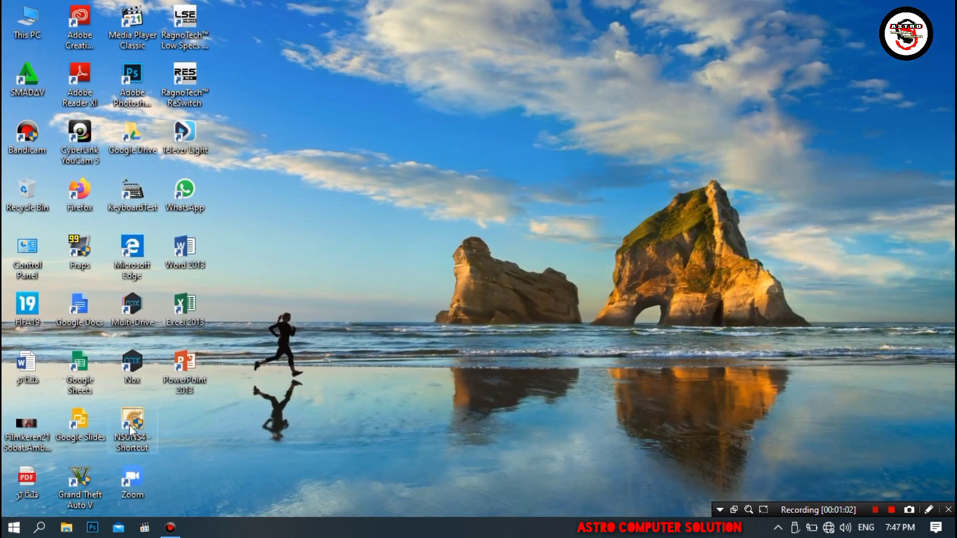
pyautogui.rightClick(551, 148)
pyautogui.click(601, 197)
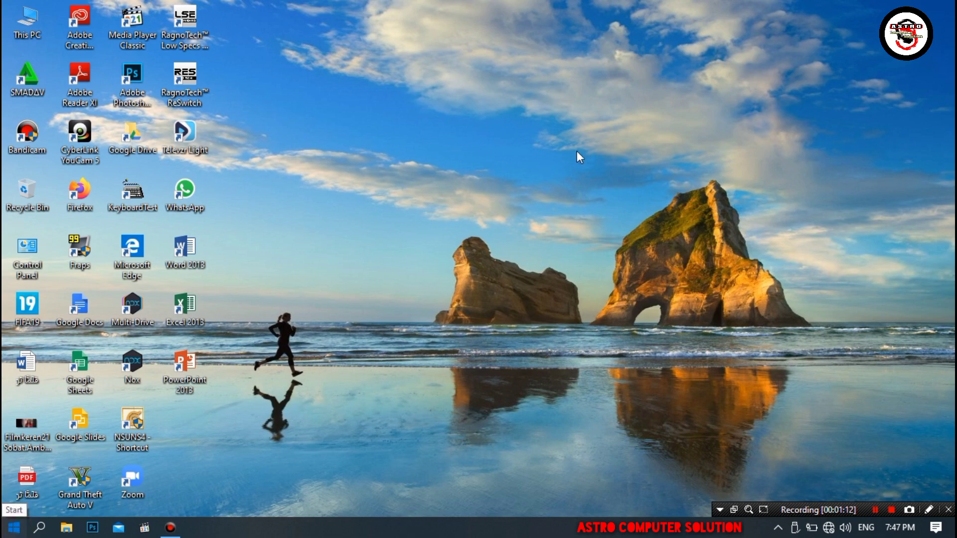
pyautogui.rightClick(489, 182)
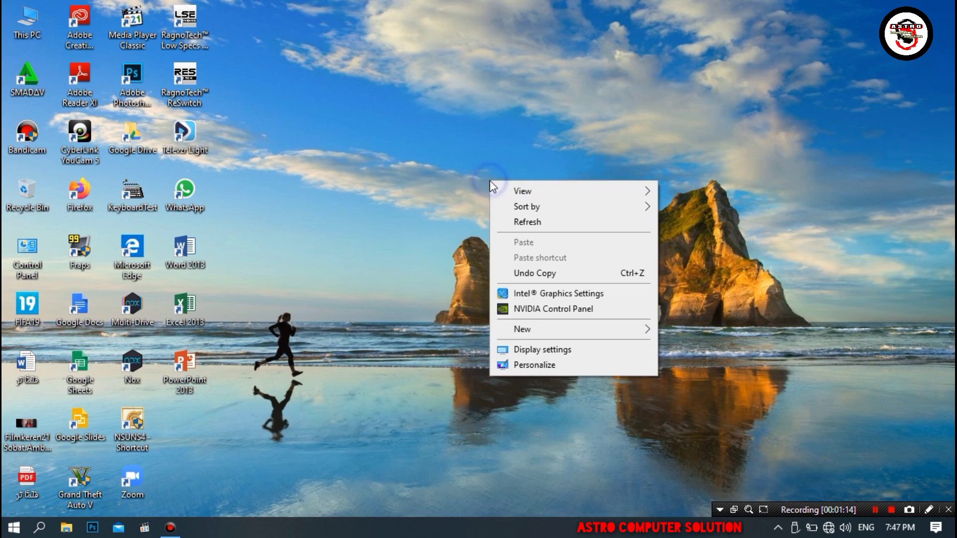
pyautogui.click(528, 222)
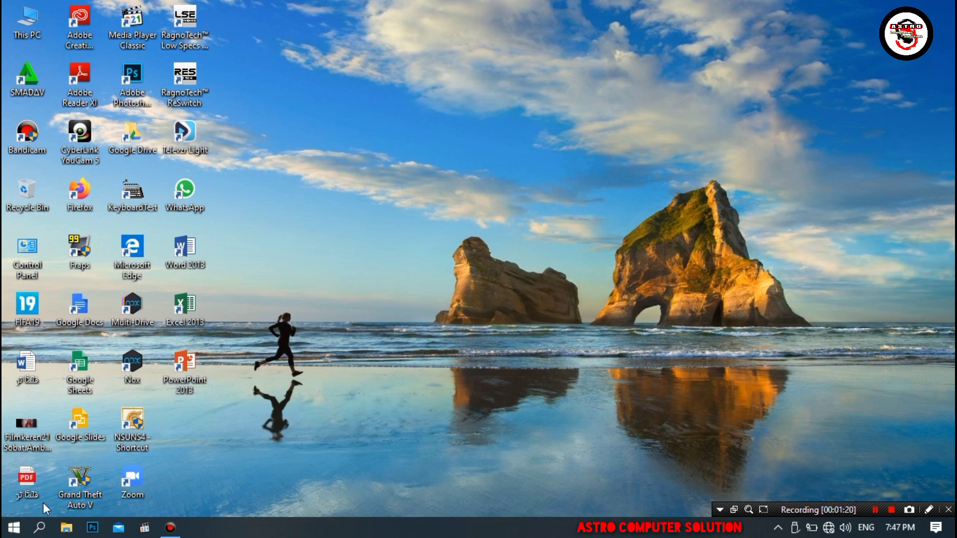
pyautogui.rightClick(389, 247)
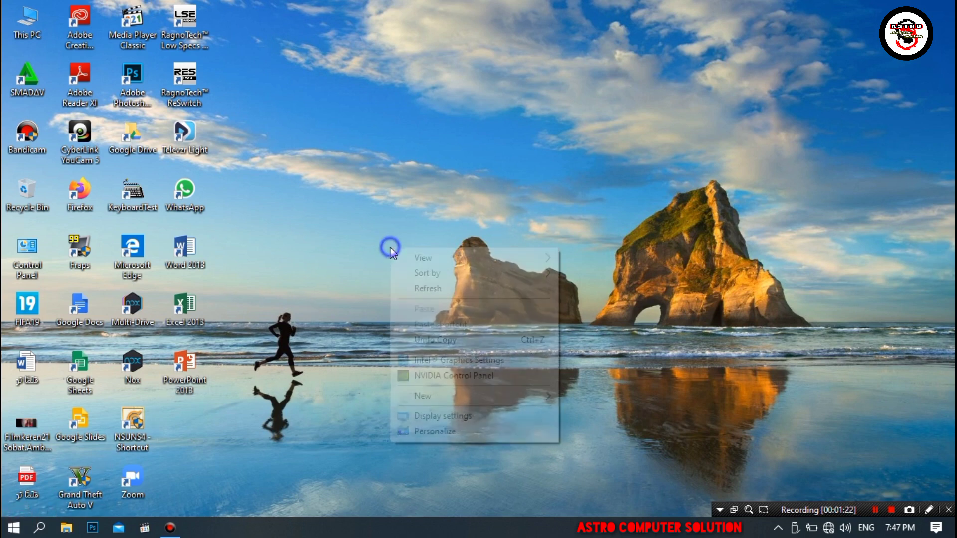
pyautogui.click(406, 283)
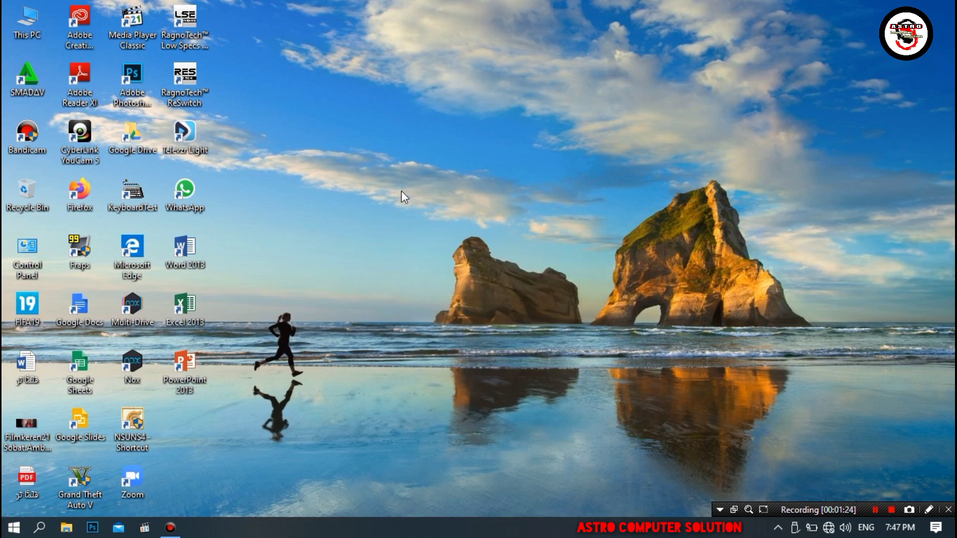
pyautogui.rightClick(405, 140)
pyautogui.click(451, 183)
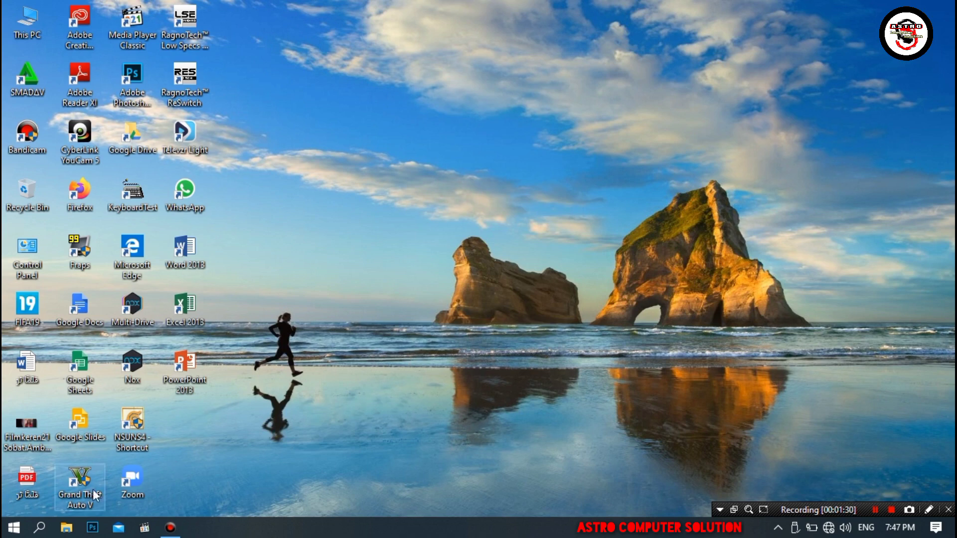
# - Search Windows for "task manager", open Task Manager and expand it to the detailed view
pyautogui.click(47, 529)
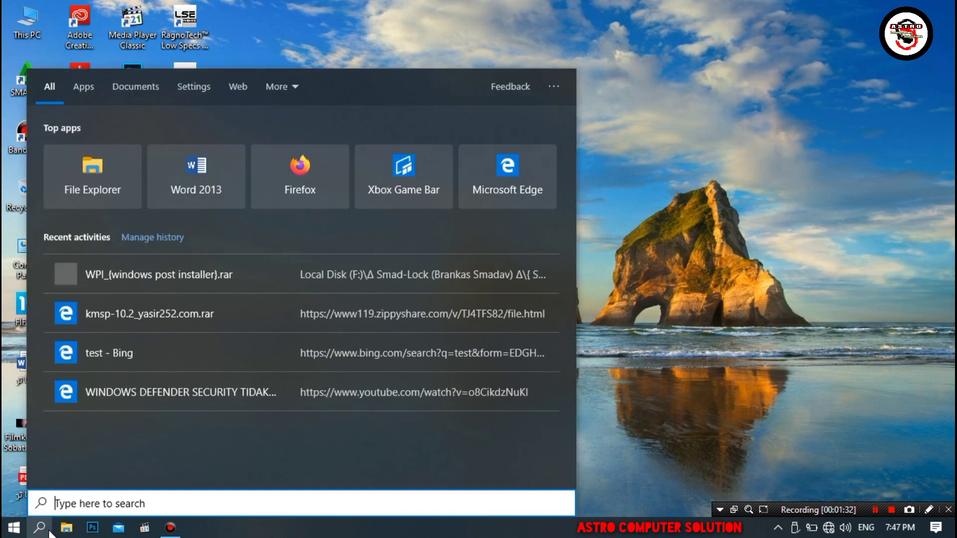
pyautogui.write('task')
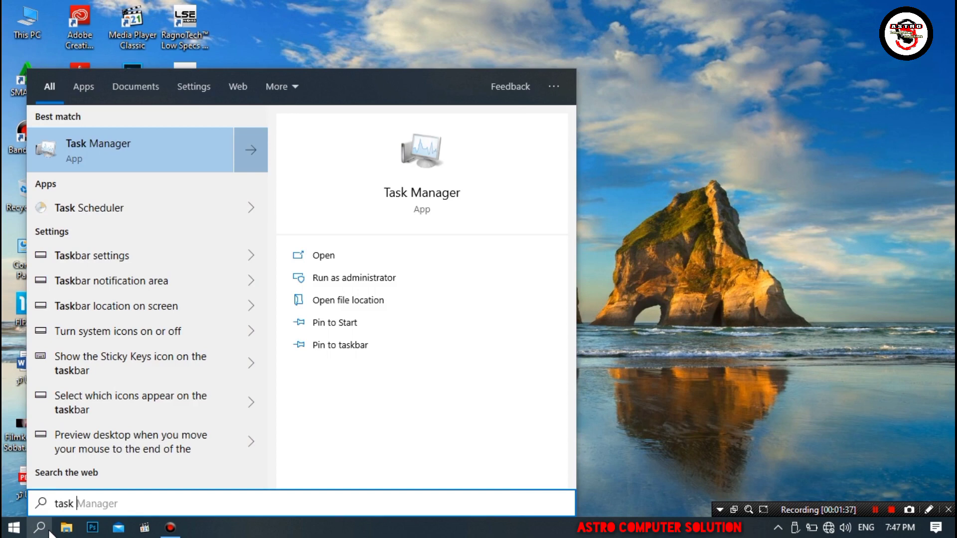
pyautogui.write(' manager')
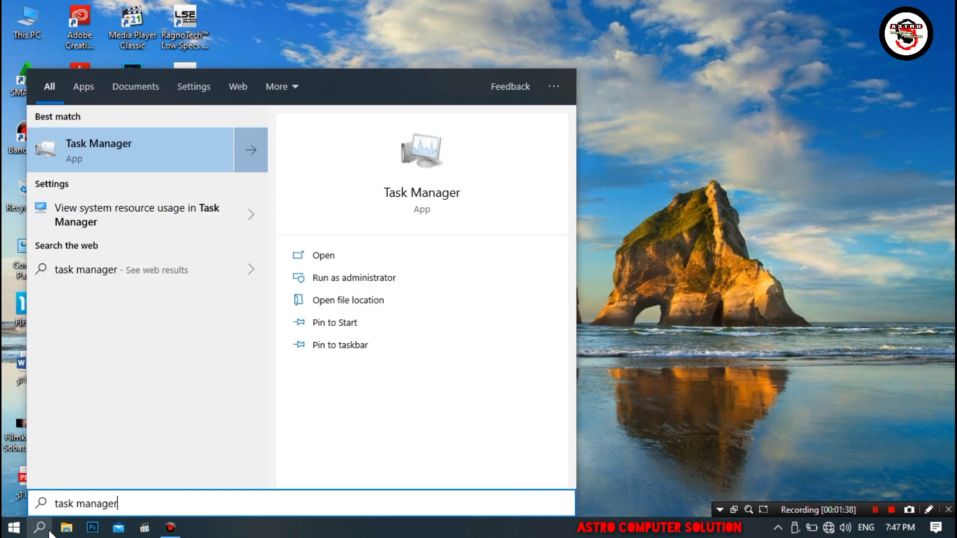
pyautogui.click(118, 147)
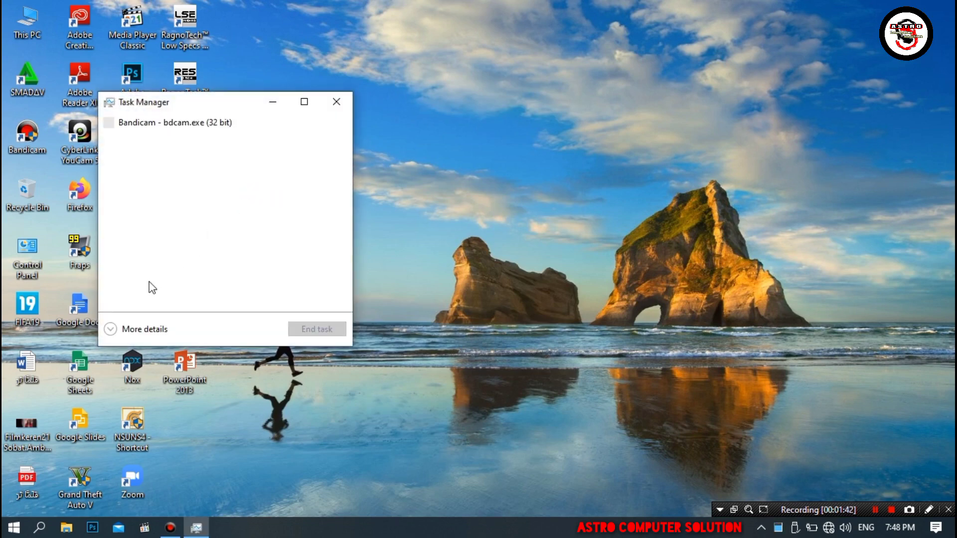
pyautogui.click(115, 329)
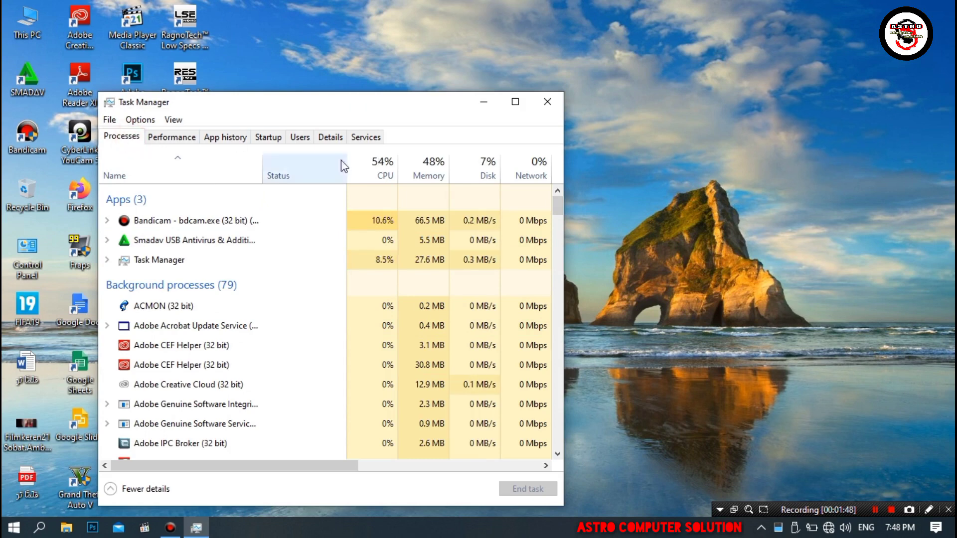
# - End the Windows Explorer task in the list of running processes
pyautogui.moveTo(558, 211); pyautogui.dragTo(570, 450)
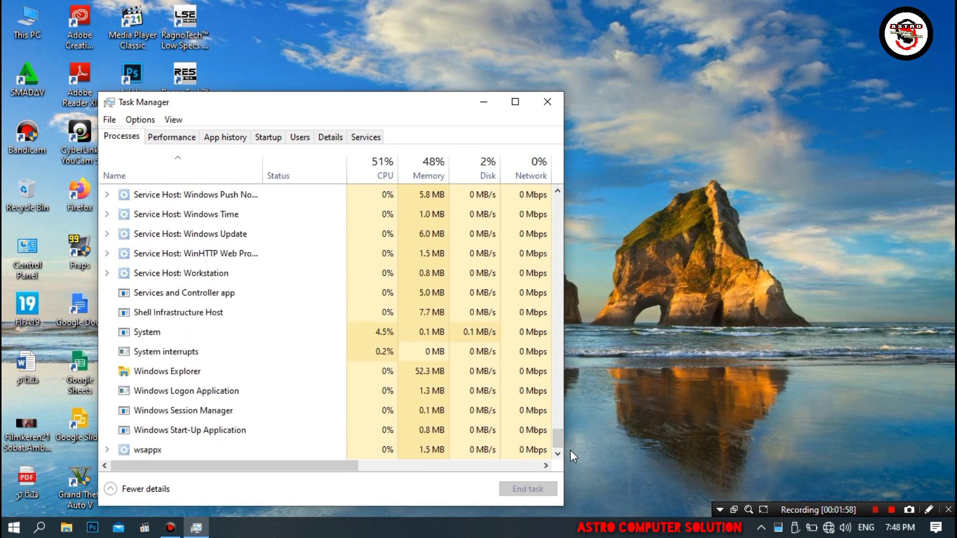
pyautogui.click(207, 373)
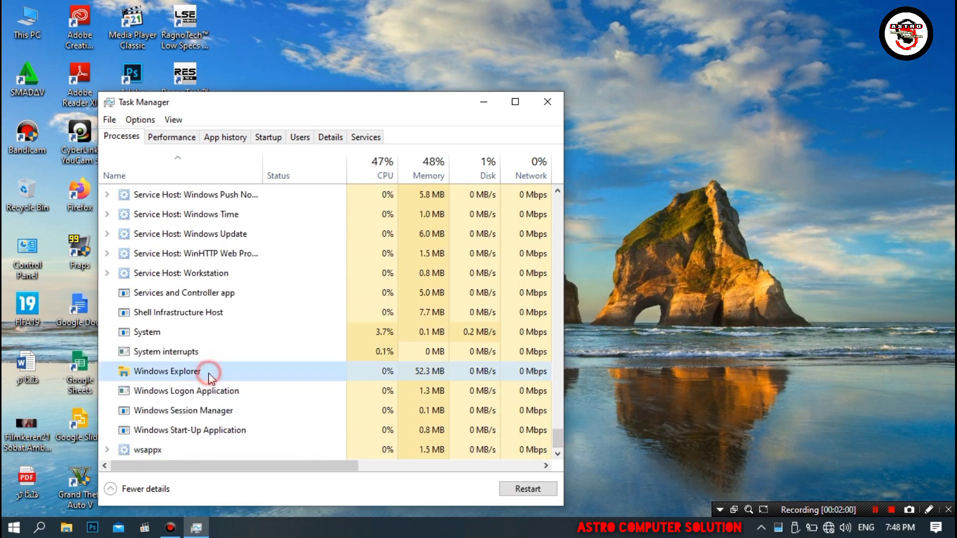
pyautogui.rightClick(188, 371)
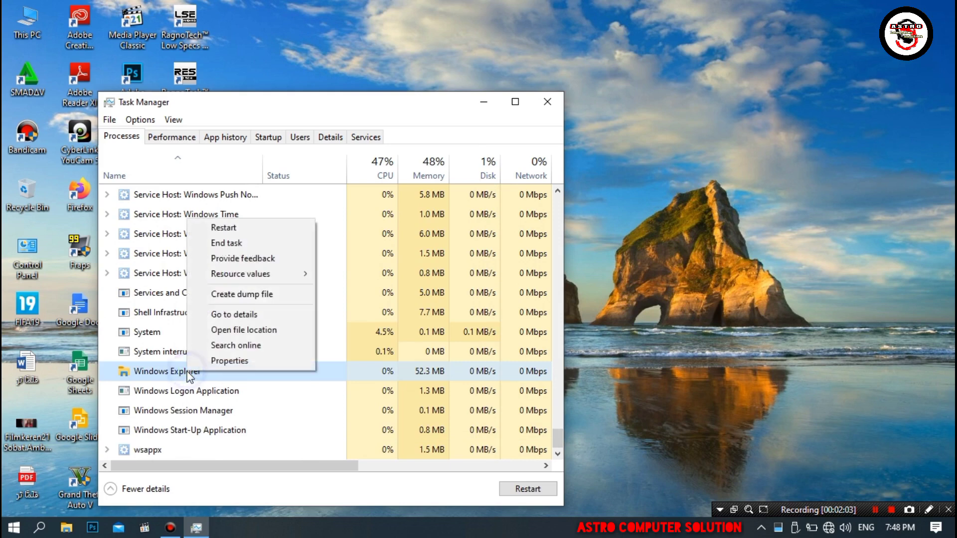
pyautogui.click(248, 243)
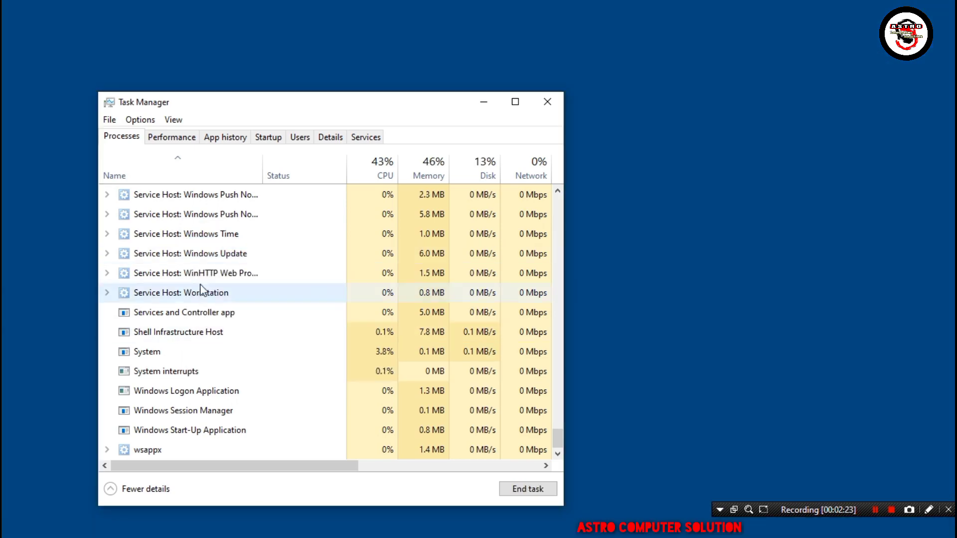
# - Run EXPLORER.EXE as a new task with administrative privileges, and close Task Manager
pyautogui.click(109, 120)
pyautogui.moveTo(126, 125)
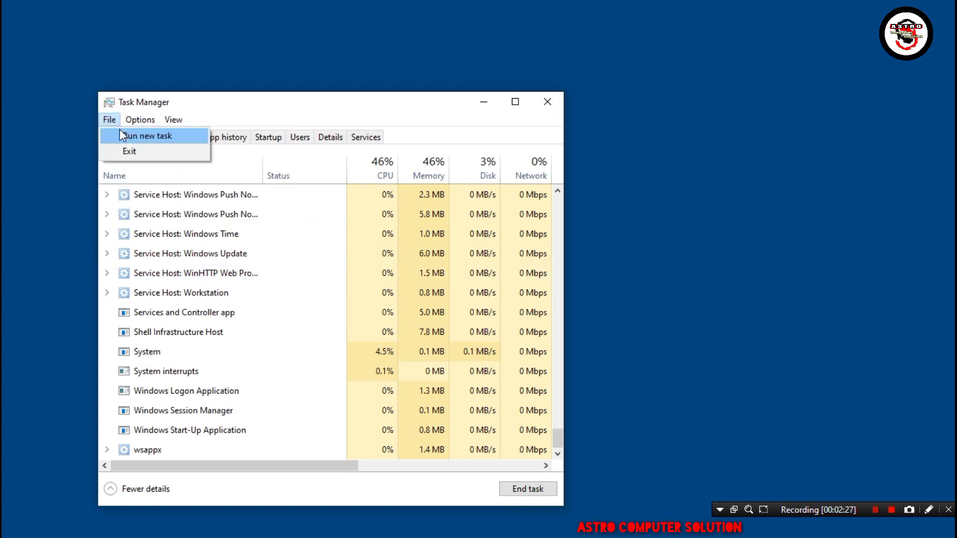
pyautogui.click(128, 136)
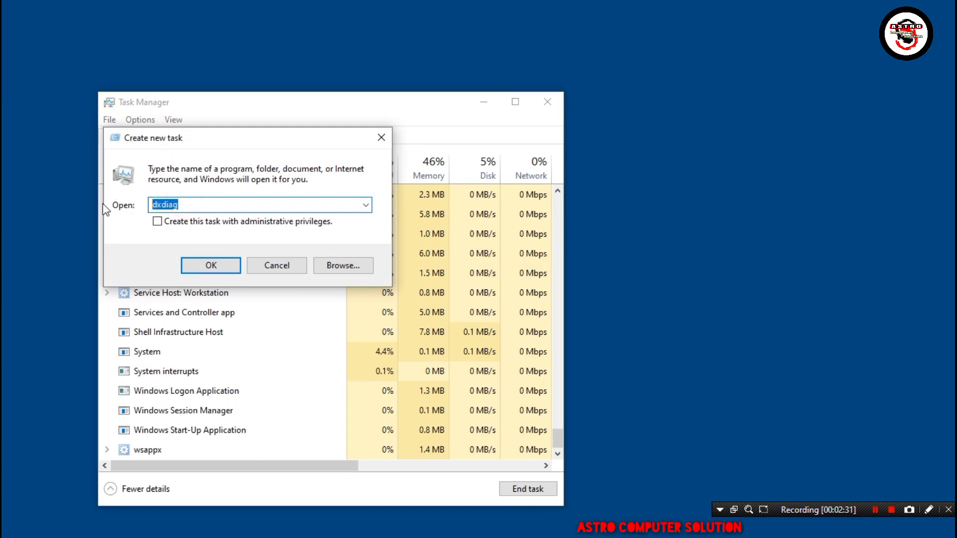
pyautogui.write('EXPLORER.')
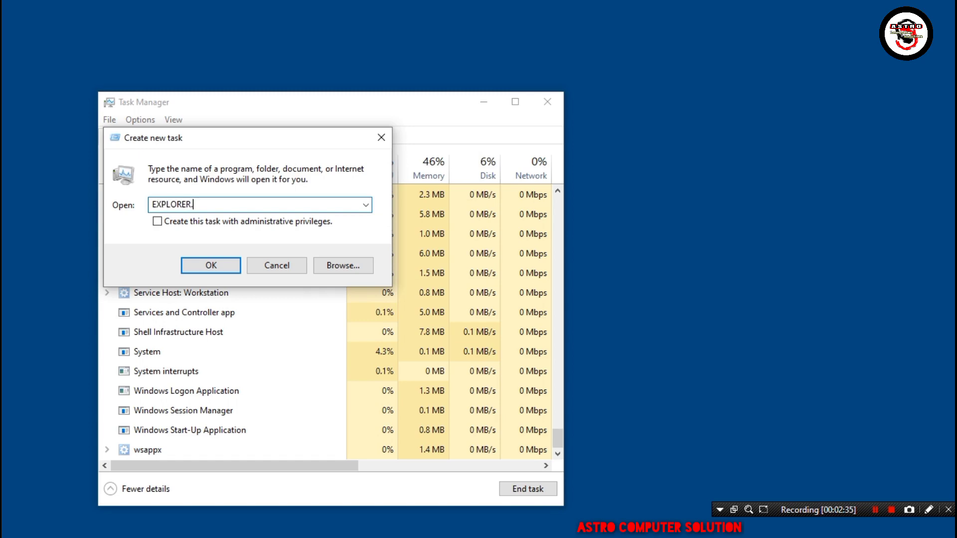
pyautogui.write('EXE')
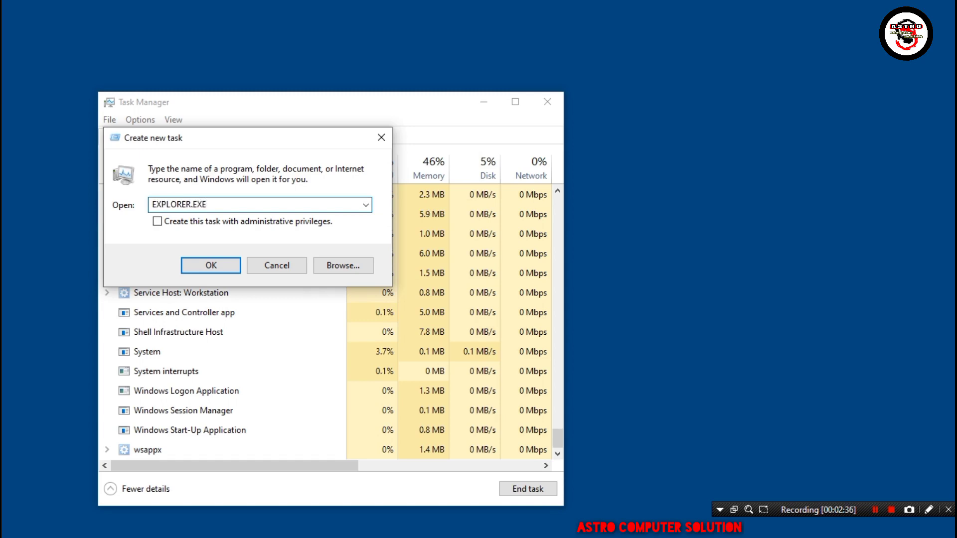
pyautogui.click(158, 222)
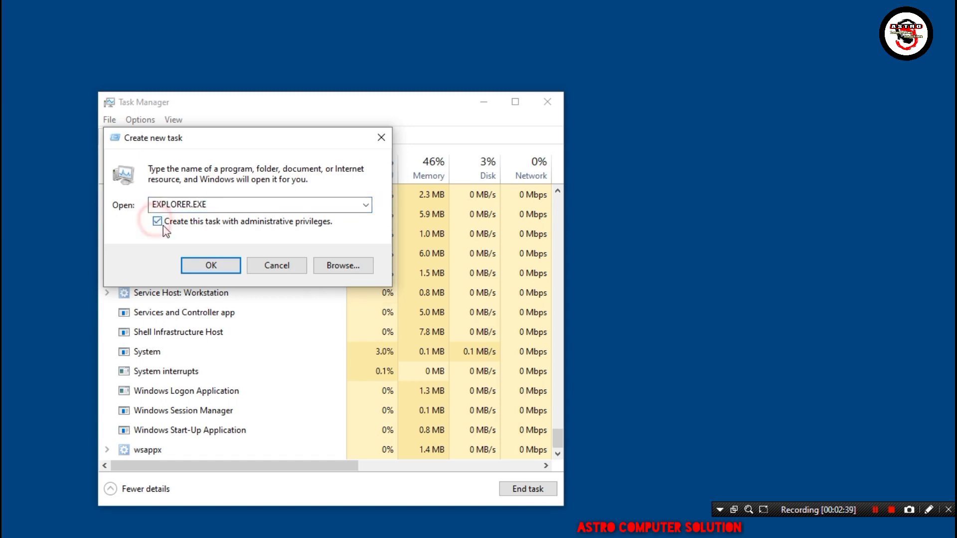
pyautogui.click(210, 265)
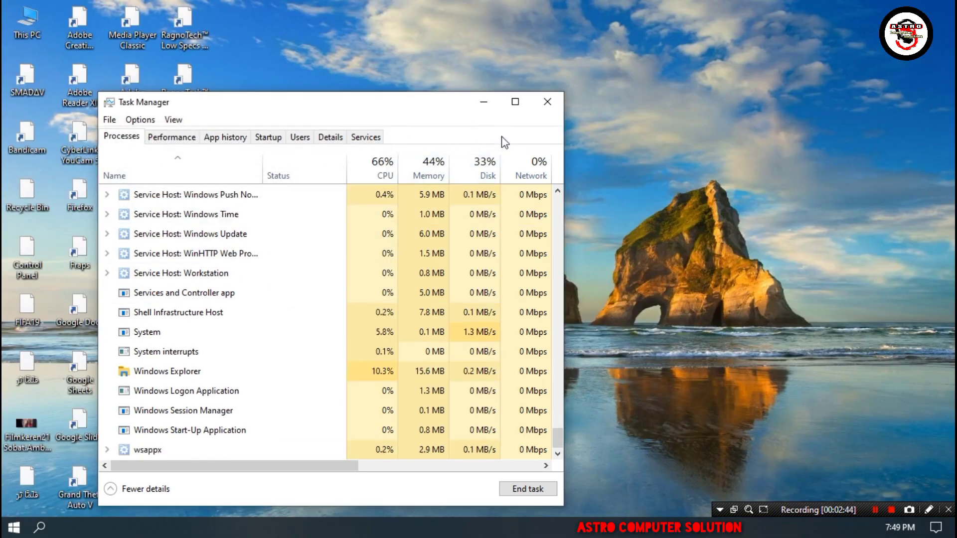
pyautogui.click(548, 105)
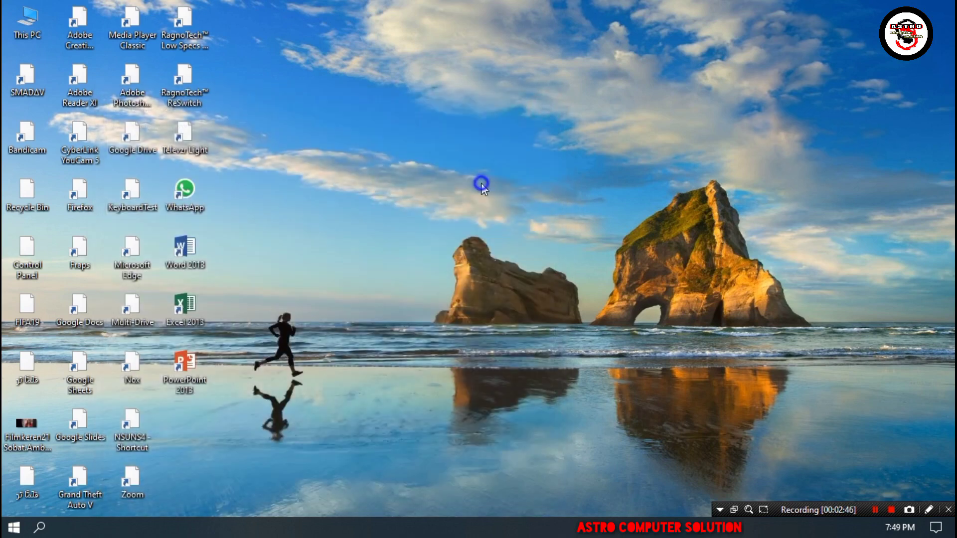
# - Refresh the desktop twice
pyautogui.rightClick(481, 185)
pyautogui.click(504, 220)
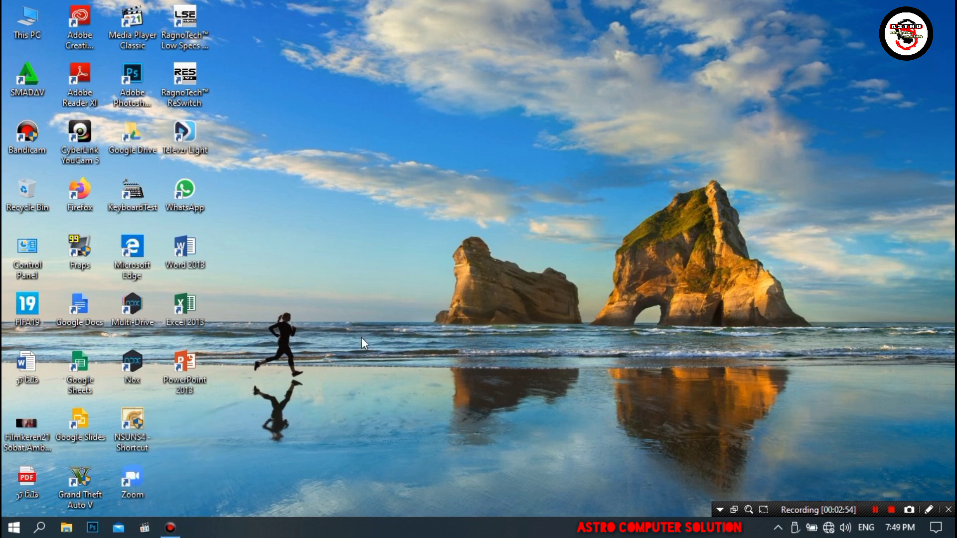
pyautogui.rightClick(377, 289)
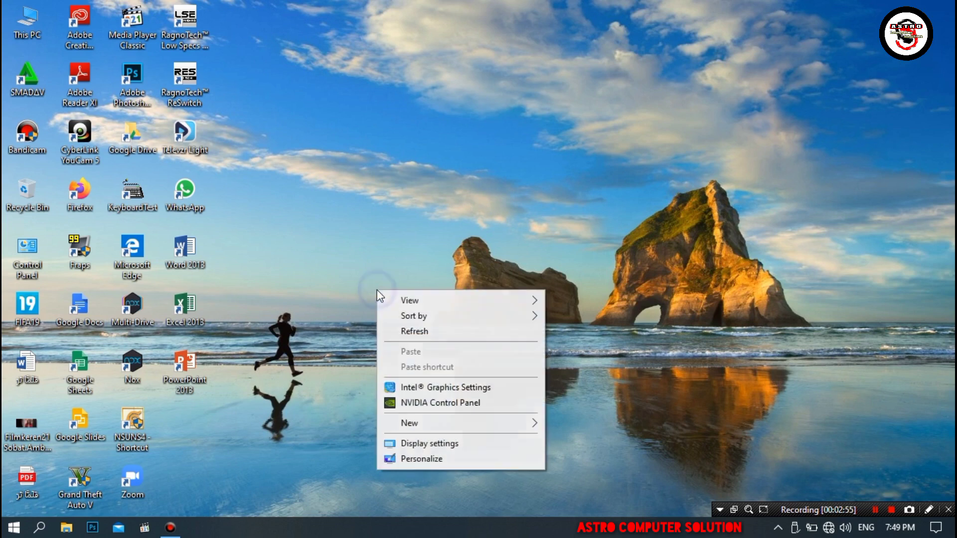
pyautogui.click(411, 331)
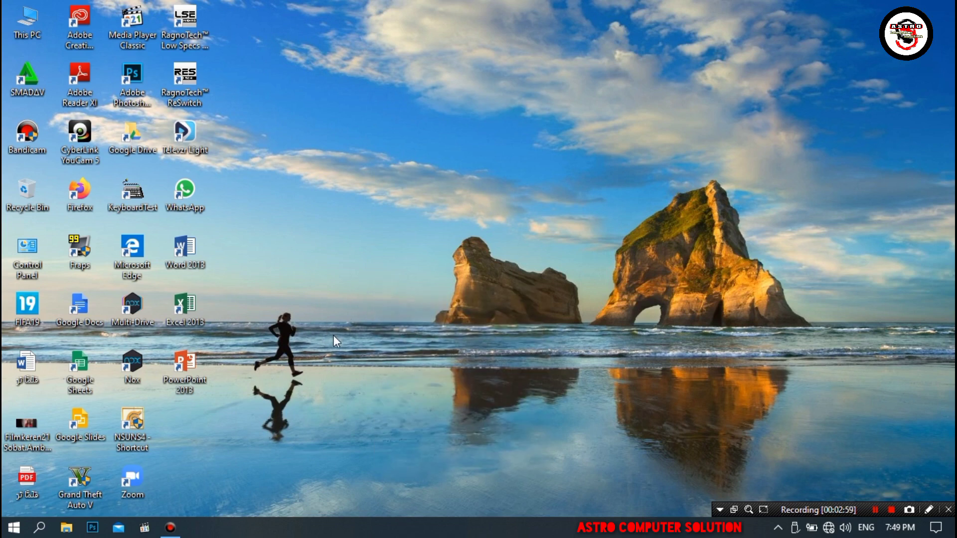
# - Test the Start menu by opening and closing it several times and scrolling through its app list
pyautogui.click(18, 530)
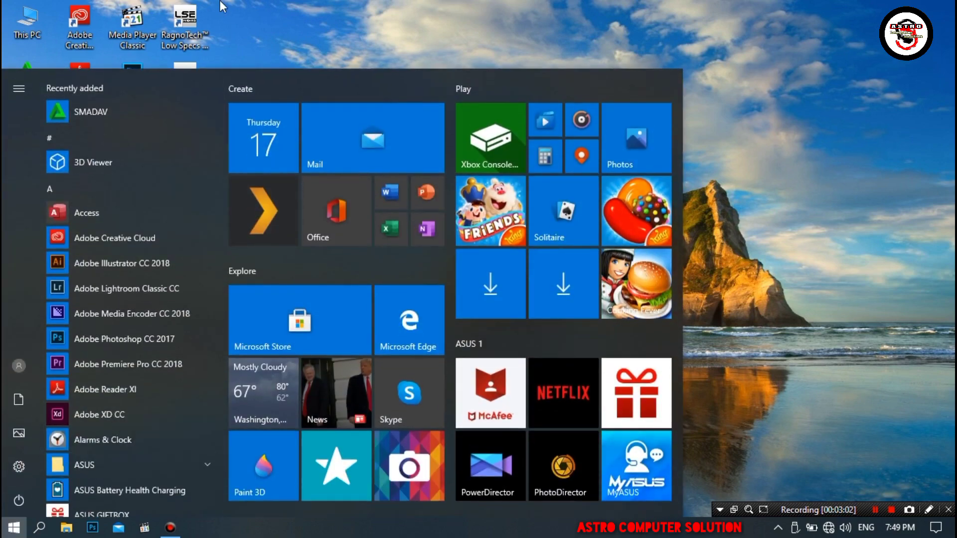
pyautogui.click(277, 6)
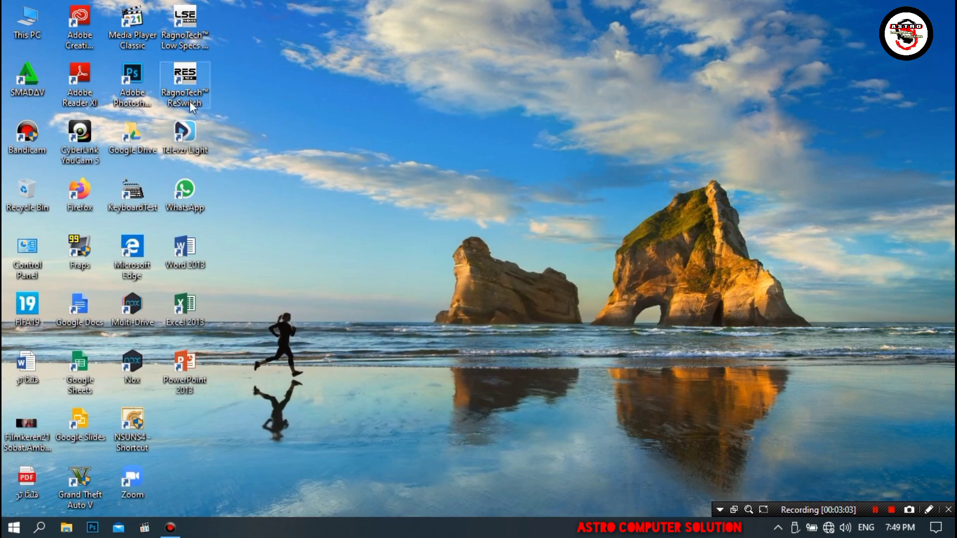
pyautogui.click(15, 527)
pyautogui.click(339, 13)
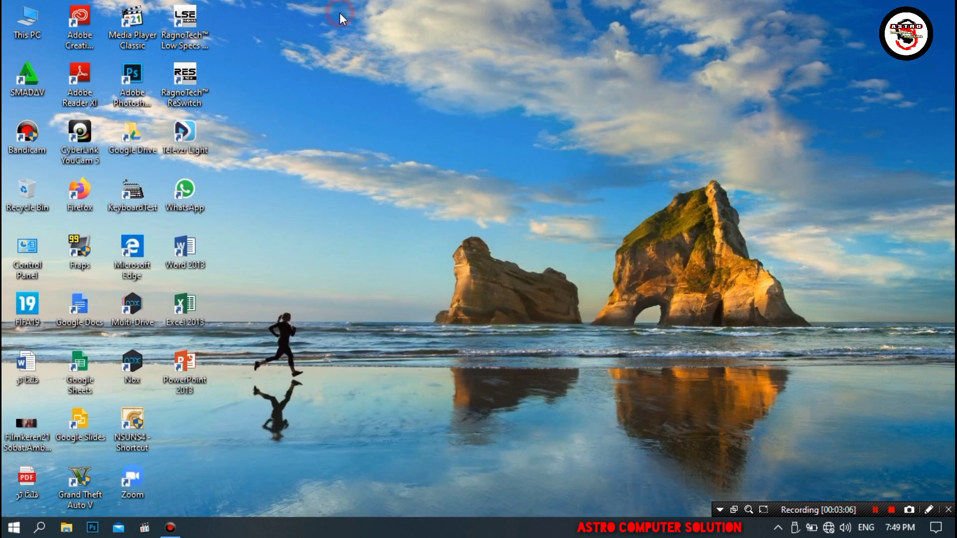
pyautogui.press('super')
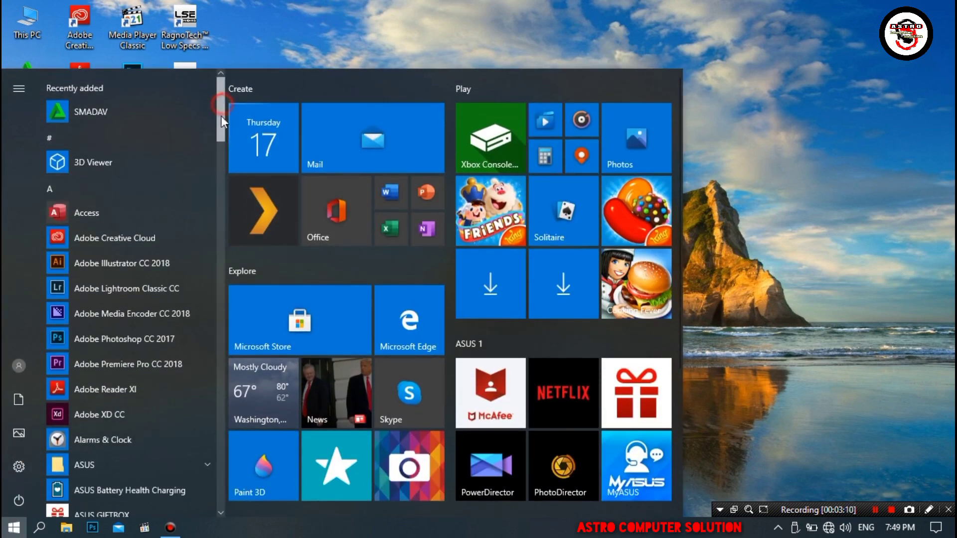
pyautogui.moveTo(220, 116); pyautogui.dragTo(219, 274)
pyautogui.moveTo(235, 130); pyautogui.dragTo(255, 55)
pyautogui.click(256, 55)
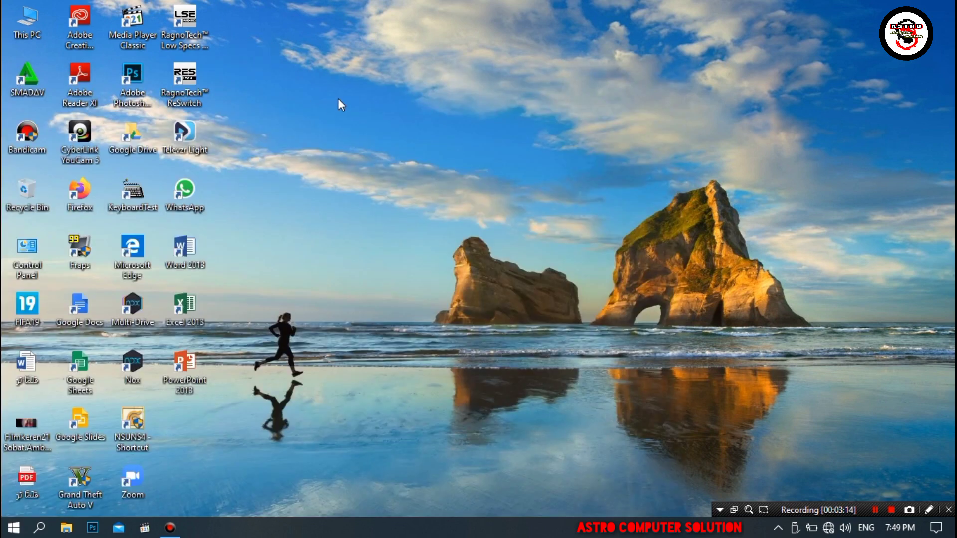